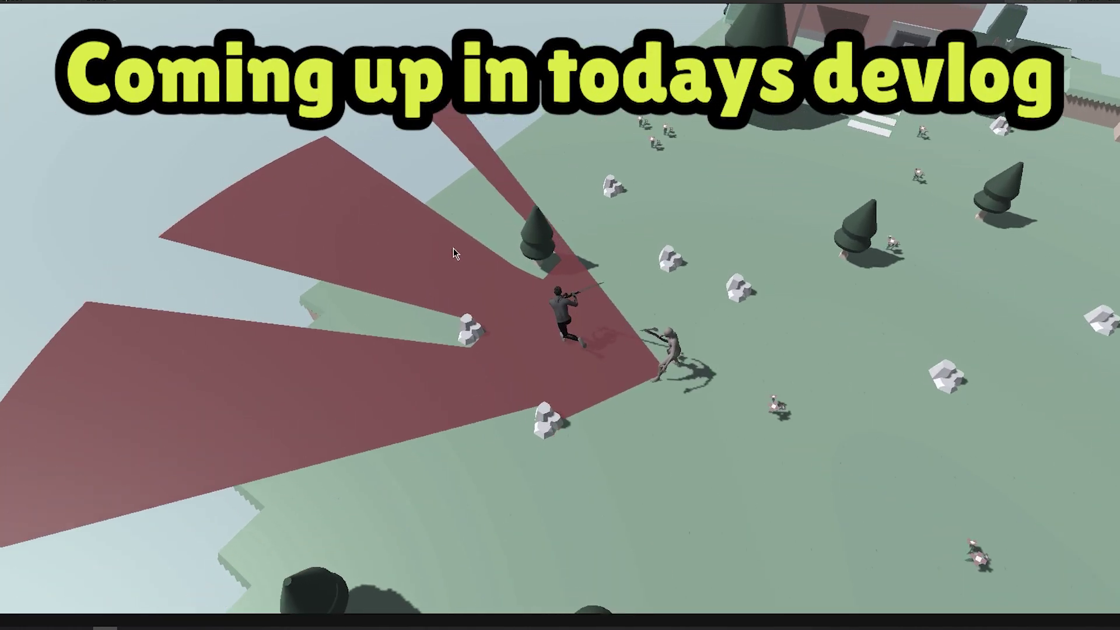
- Run the sword-wielding player forward and to the right past the enemy's sweeping vision cones
key(w)
key(d)
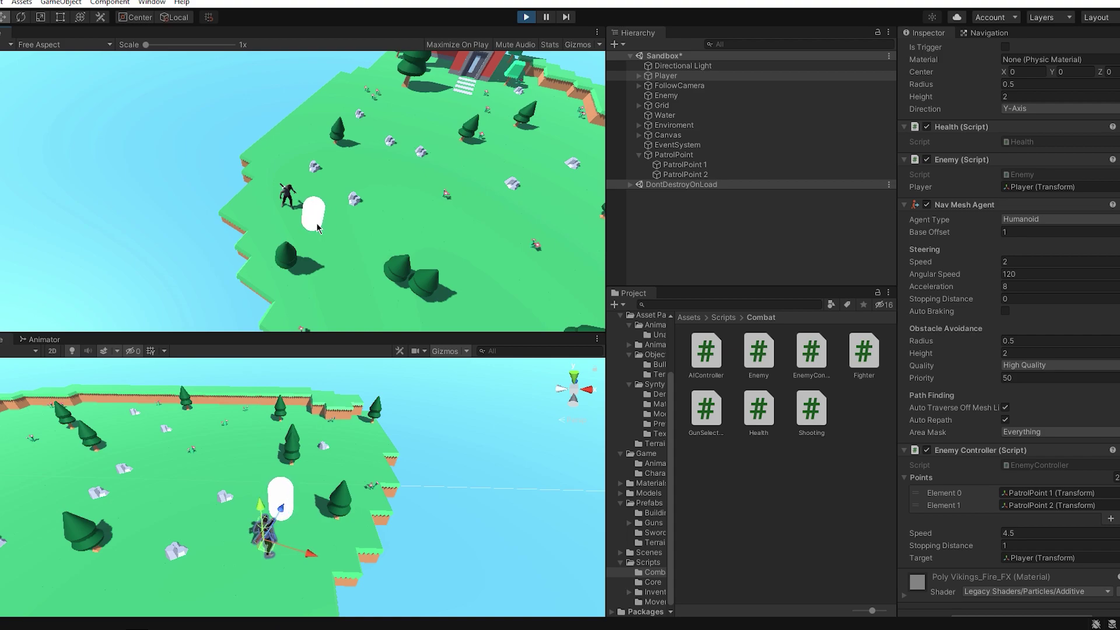
- Steer the player away from the capsule enemy and frame the capsule and nearby trees in the Scene view
drag(280, 145, 347, 121)
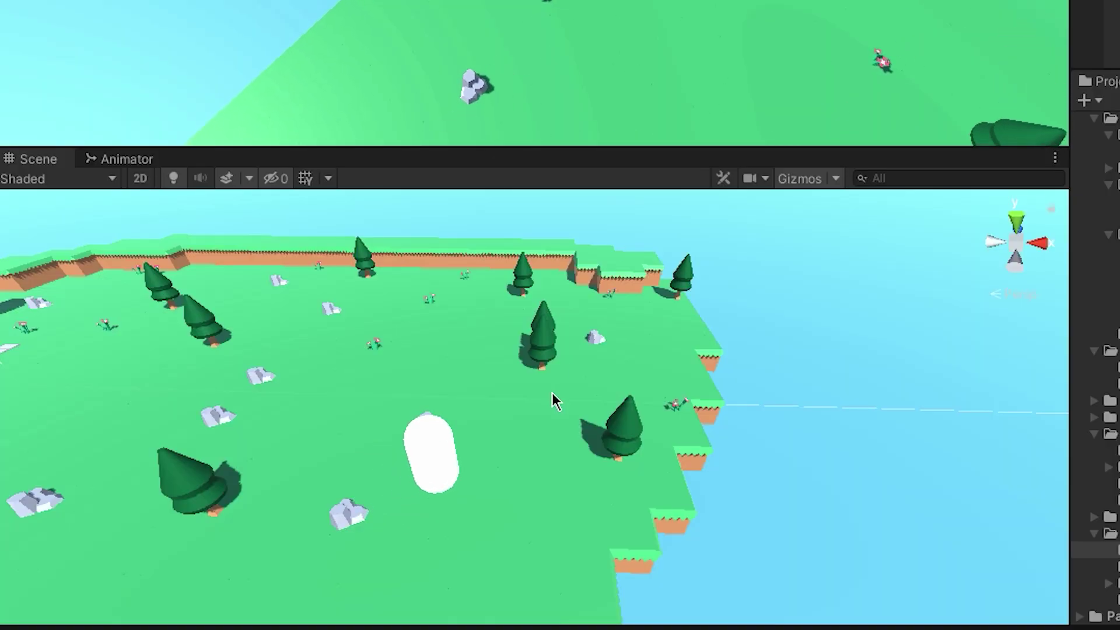
middle_drag(563, 407, 605, 407)
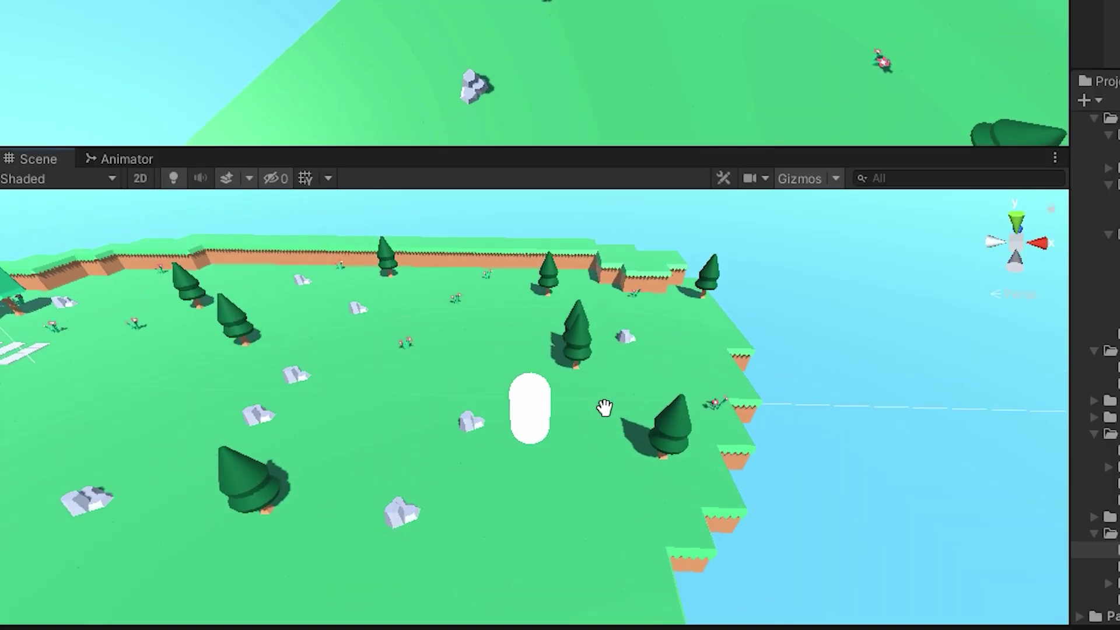
scroll(616, 371, up, 5)
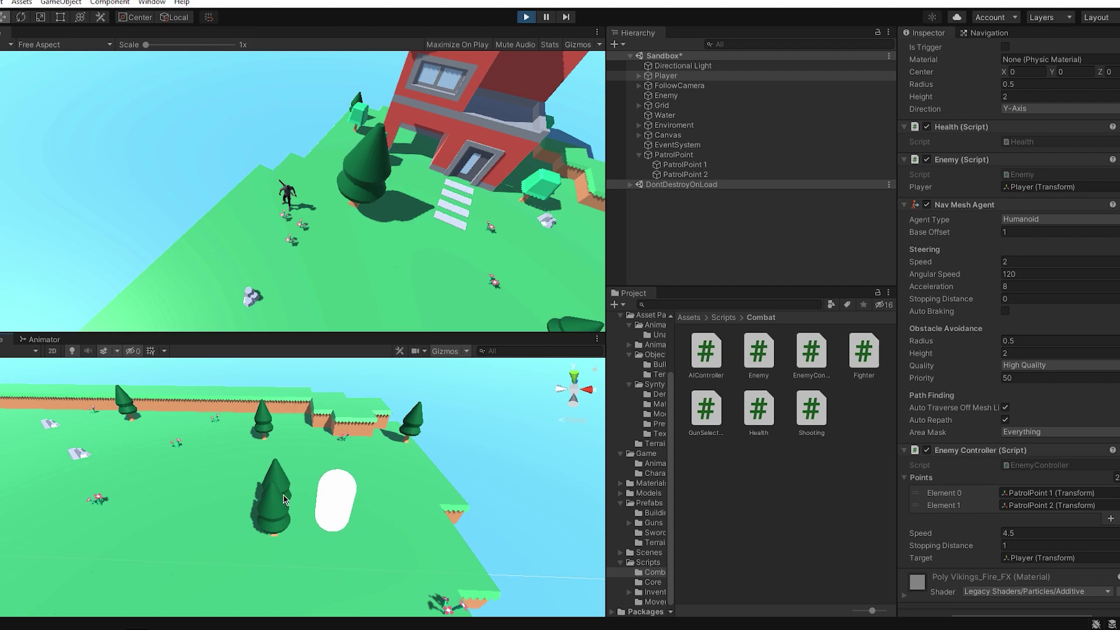
middle_drag(300, 503, 380, 527)
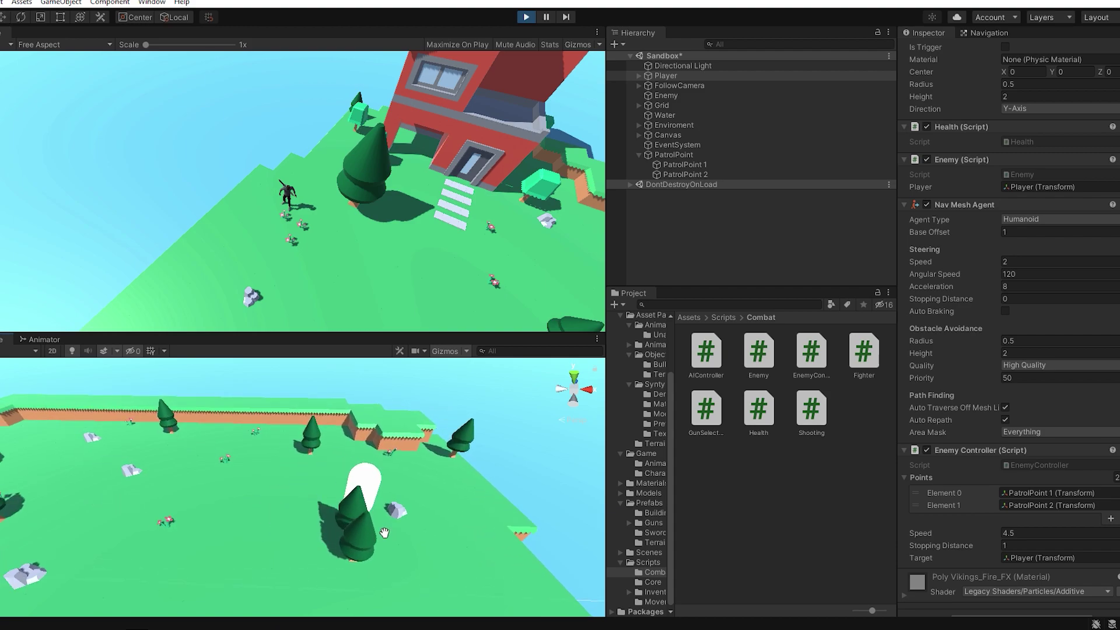
scroll(382, 503, up, 3)
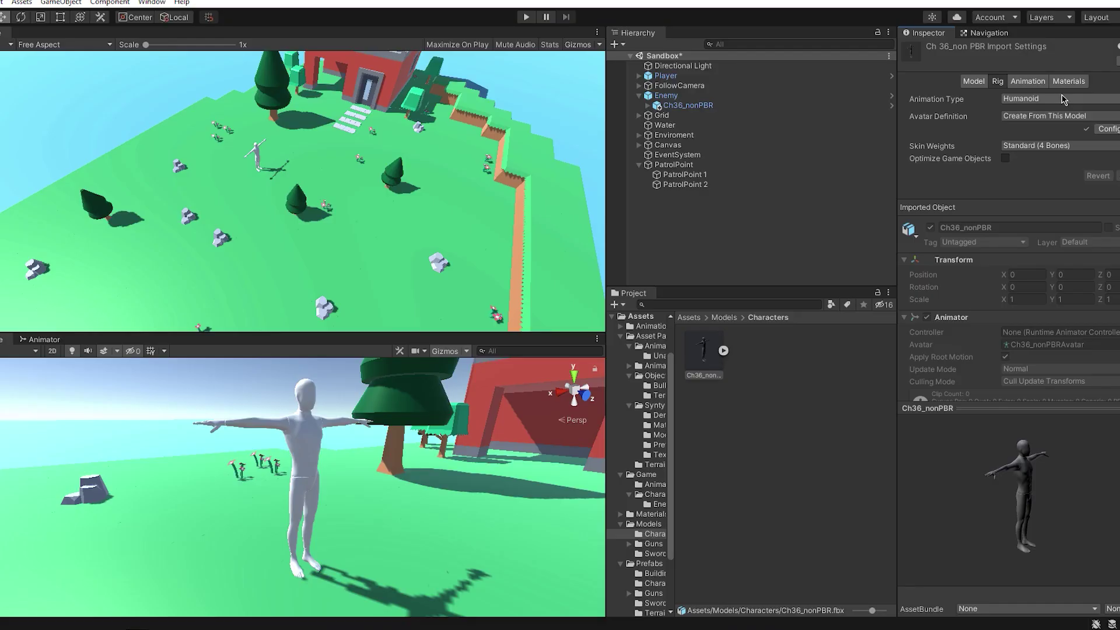
- Set the Ch36_nonPBR model's Animation Type to Generic, then back to Humanoid, and view its animation import settings
click(1062, 97)
click(1044, 140)
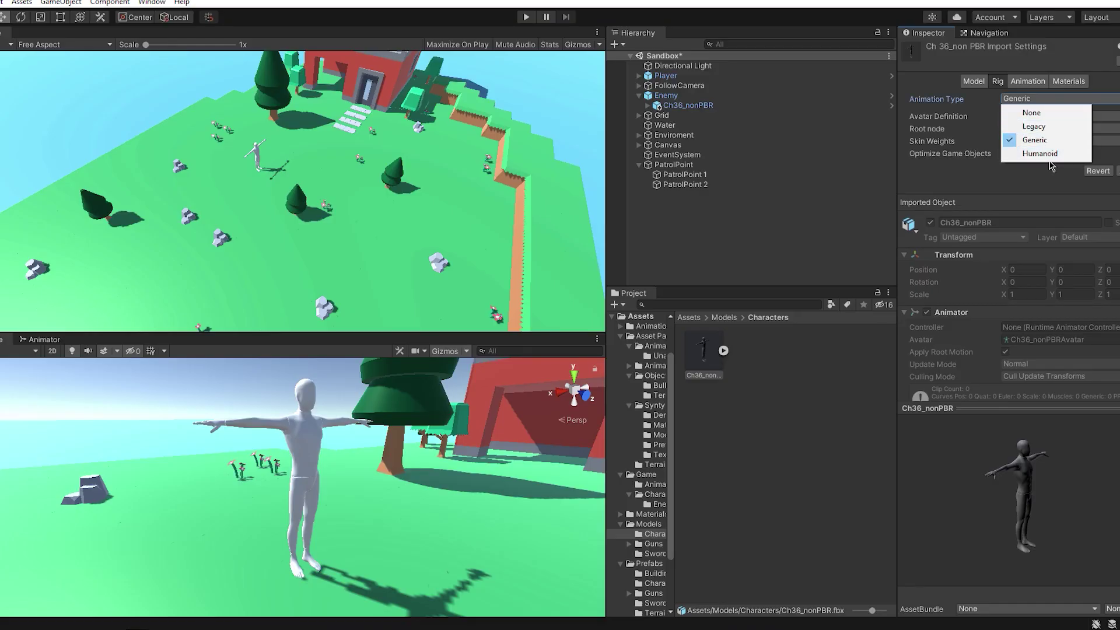
click(1044, 153)
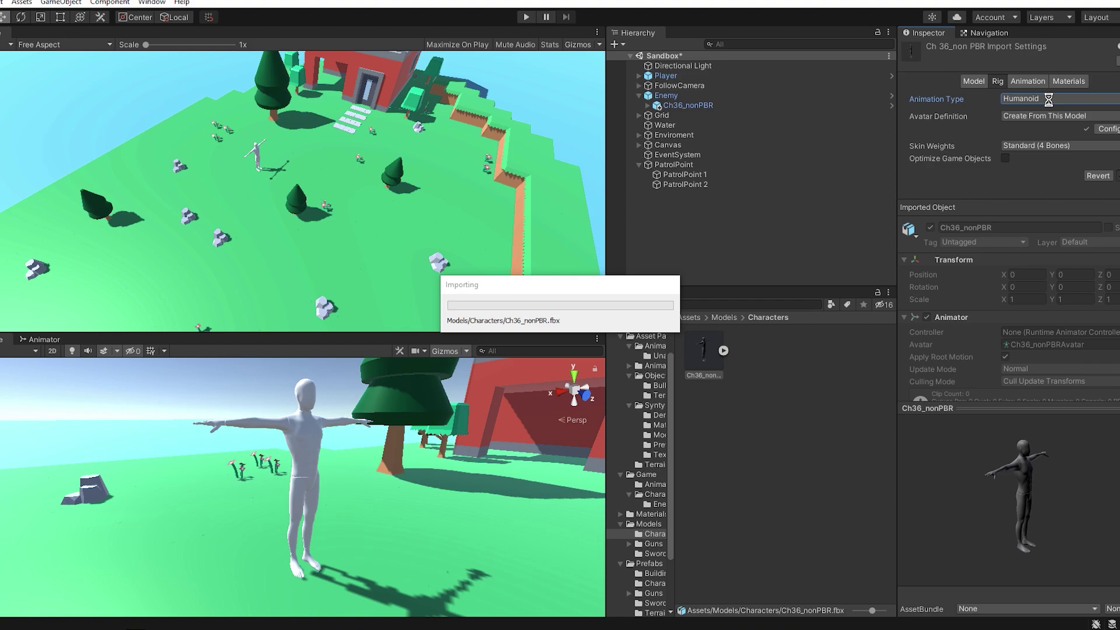
click(1028, 81)
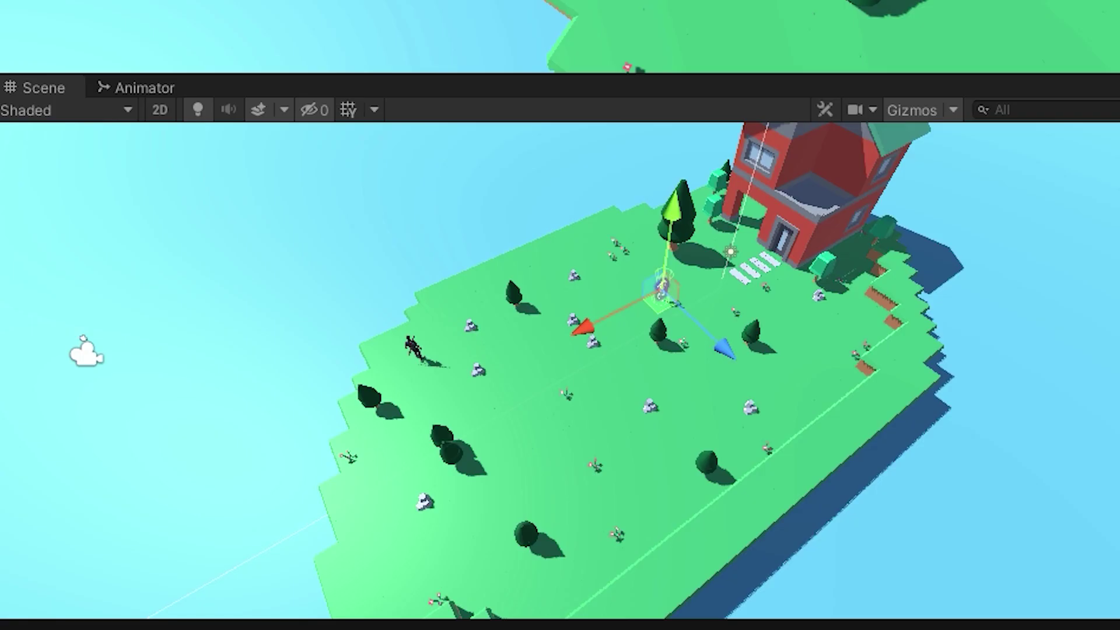
- Follow the humanoid enemy as it runs across the island in the Scene view
scroll(692, 420, up, 10)
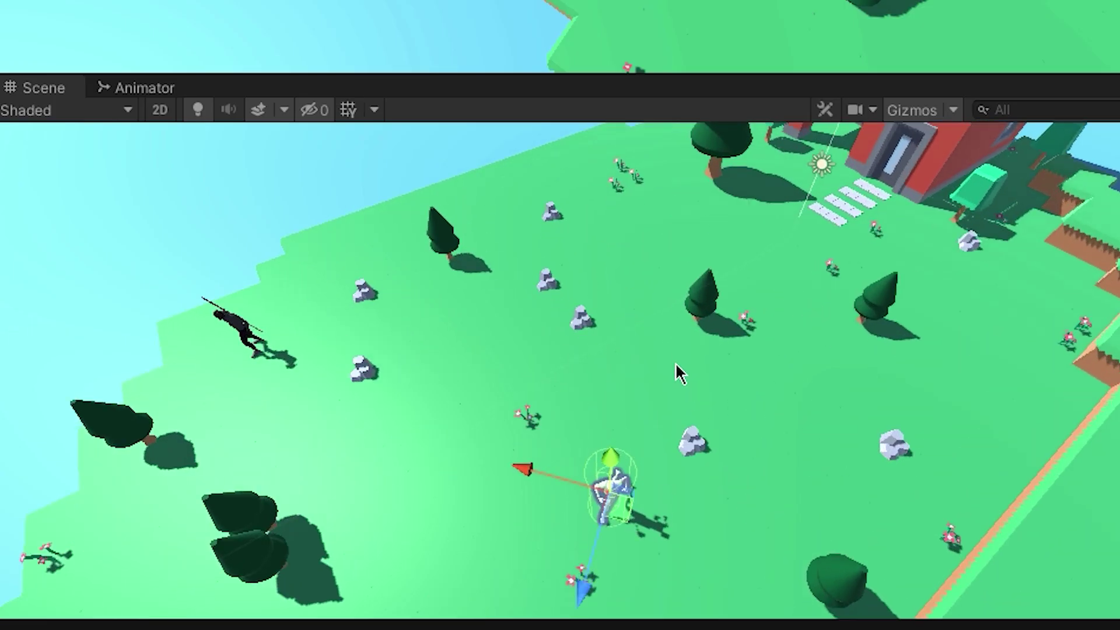
middle_drag(679, 496, 740, 299)
scroll(740, 299, up, 5)
alt+drag(690, 316, 795, 327)
scroll(716, 309, down, 3)
middle_drag(717, 314, 807, 285)
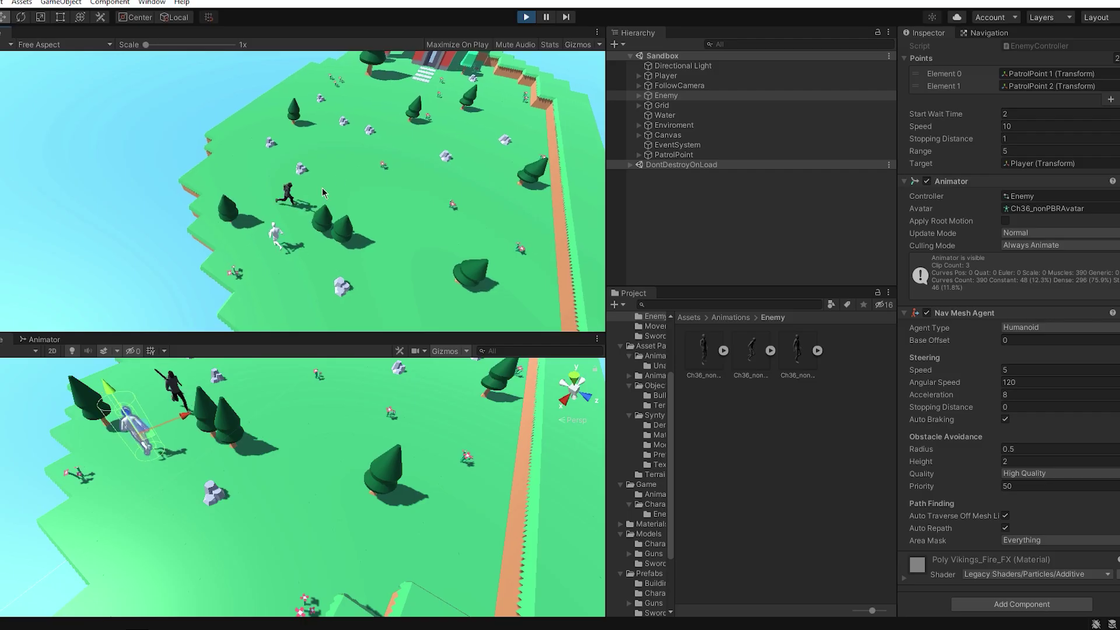
- Maximize the Game view and steer the player in a curve back into the enemy's red vision cone
key(w)
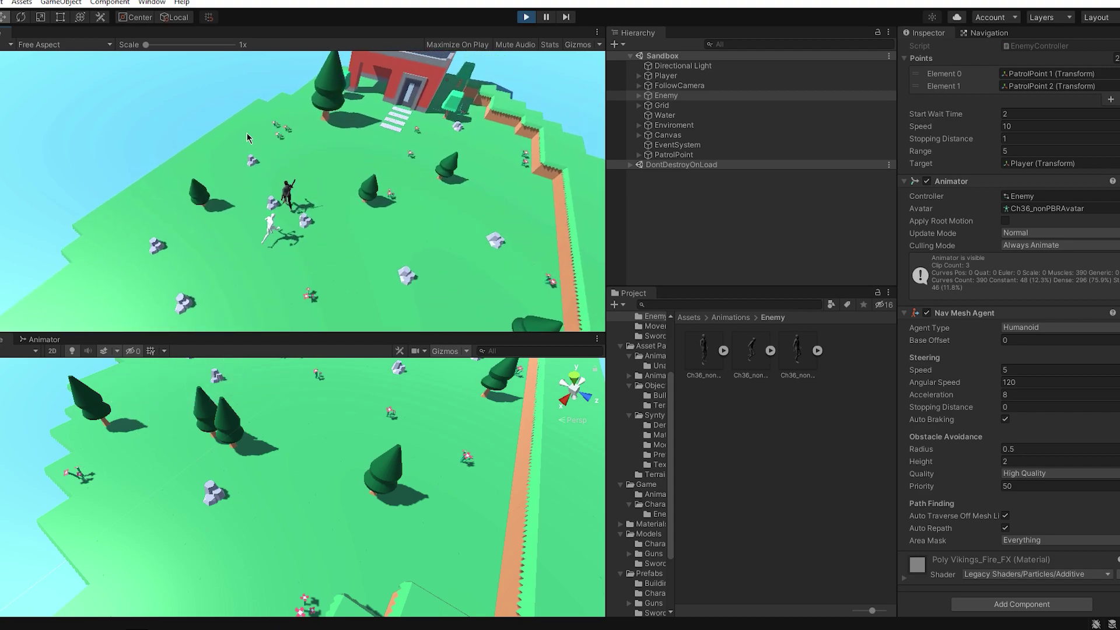
key(shift+space)
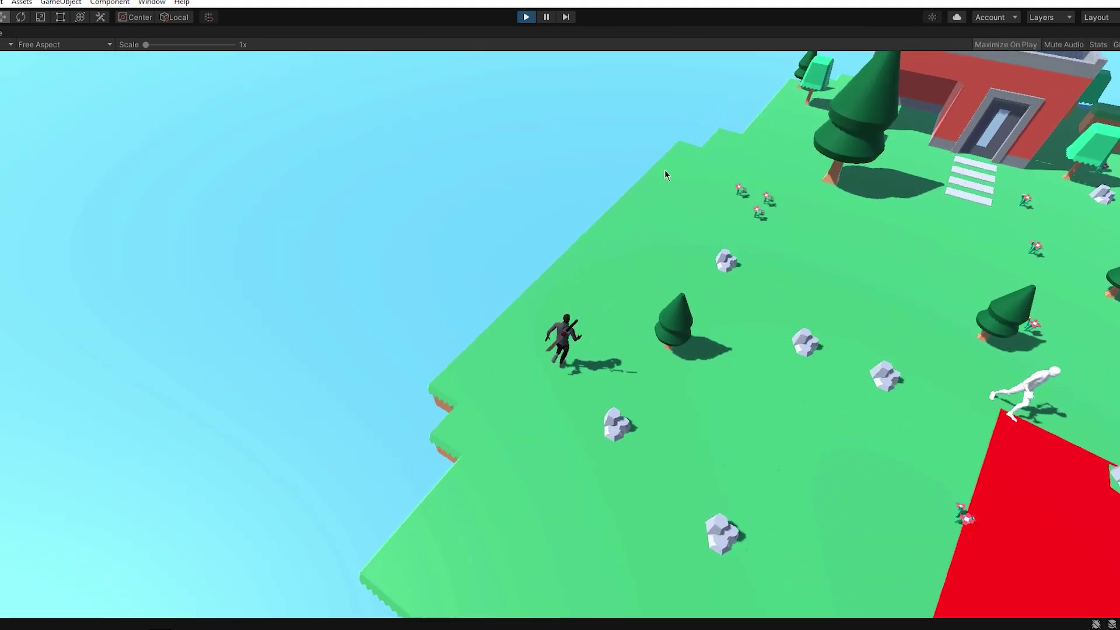
mouse_move(714, 222)
mouse_down()
mouse_move(745, 312)
mouse_move(656, 433)
mouse_move(499, 408)
mouse_move(409, 320)
mouse_move(537, 448)
mouse_move(576, 456)
mouse_move(608, 444)
mouse_up()
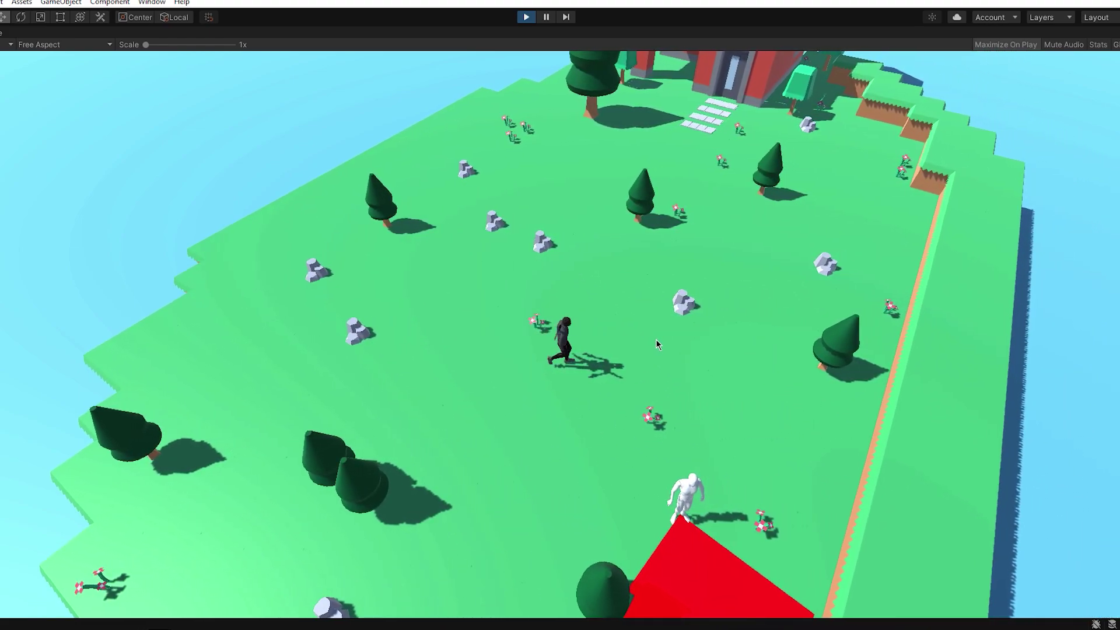
mouse_move(656, 339)
mouse_down()
mouse_move(670, 341)
mouse_move(363, 231)
mouse_move(444, 229)
mouse_up()
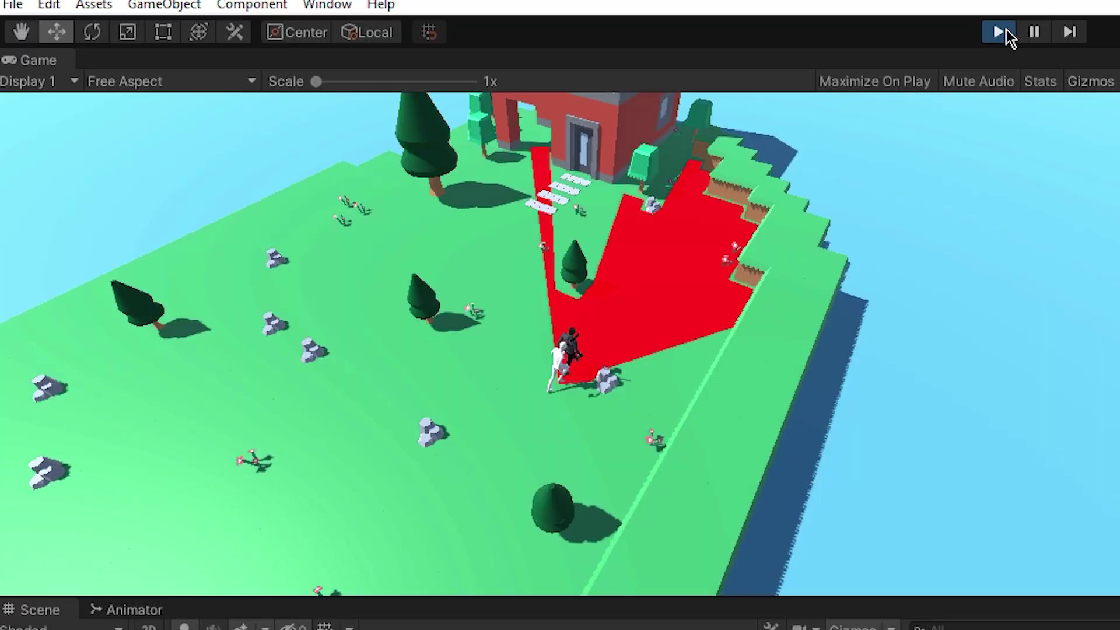
- Stop the play-test by exiting Play mode
click(999, 31)
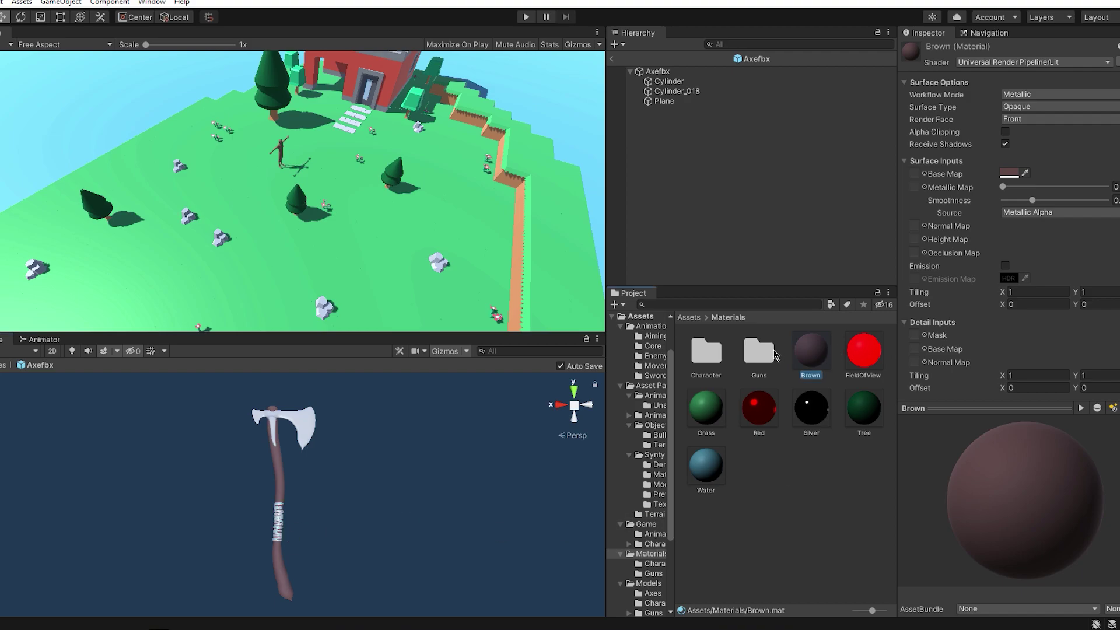
- Check the Axefbx axe's head collider from the other side, browse the Axes prefabs, and return to the Sandbox scene
double_click(706, 353)
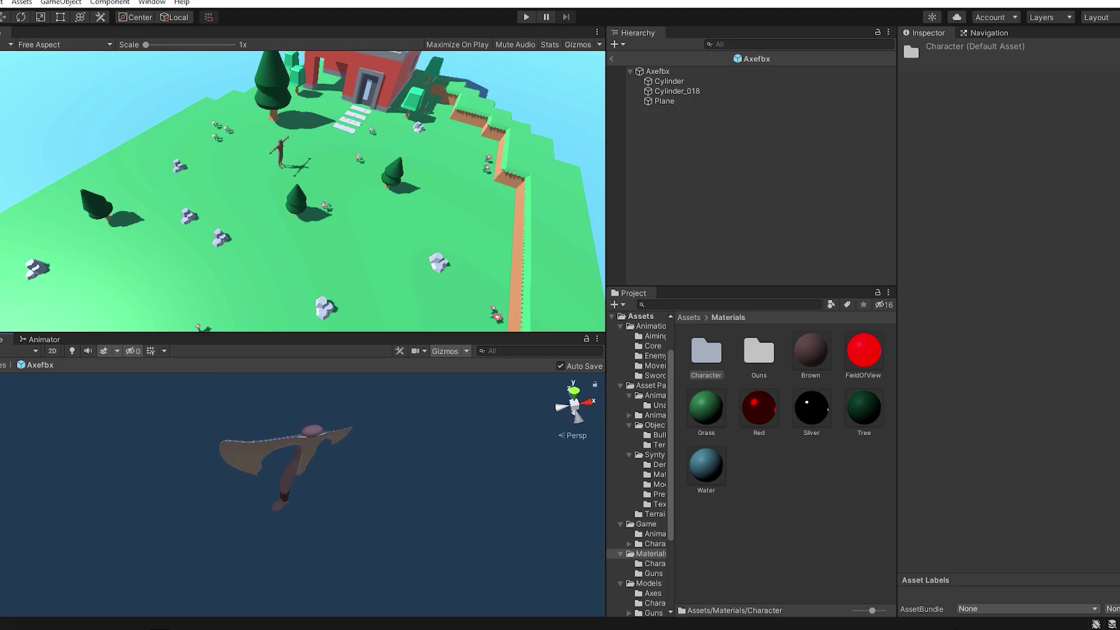
alt+drag(245, 548, 388, 527)
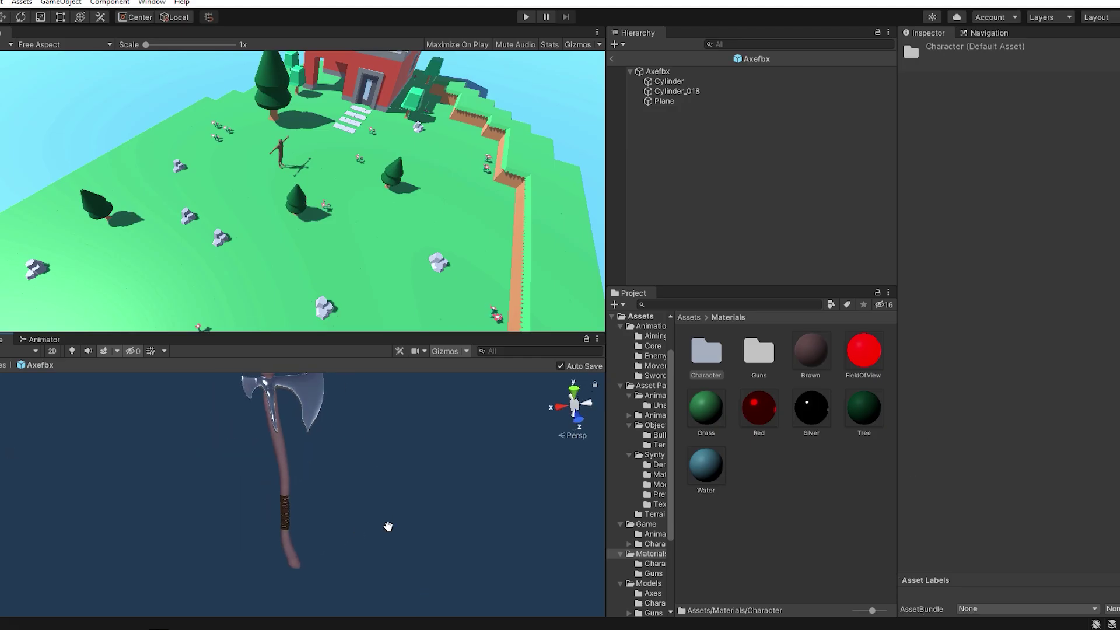
click(611, 58)
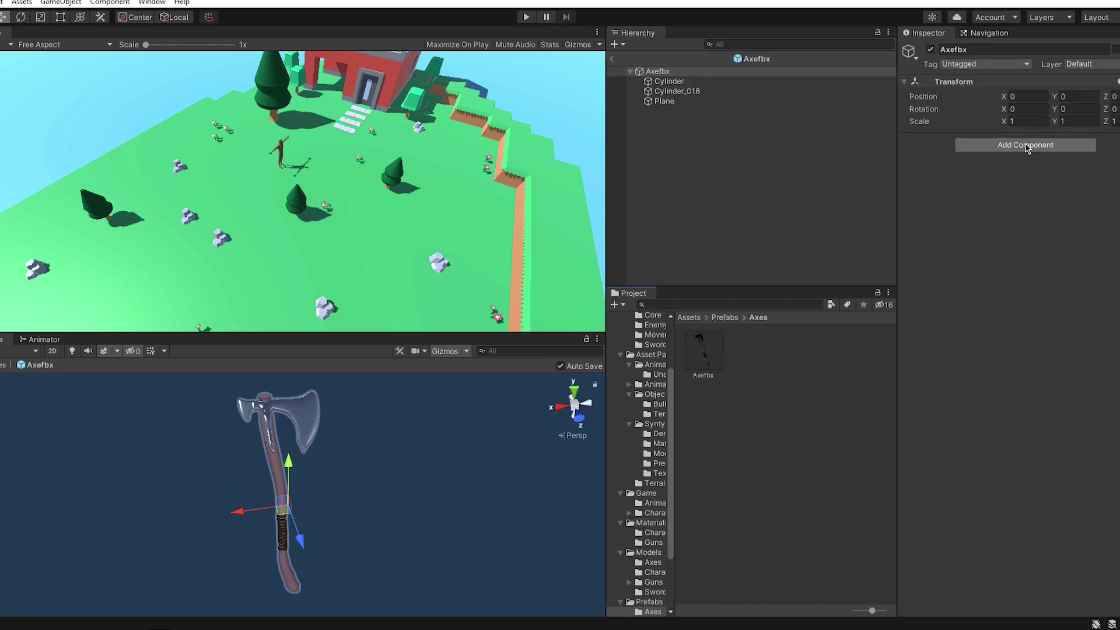
click(1026, 143)
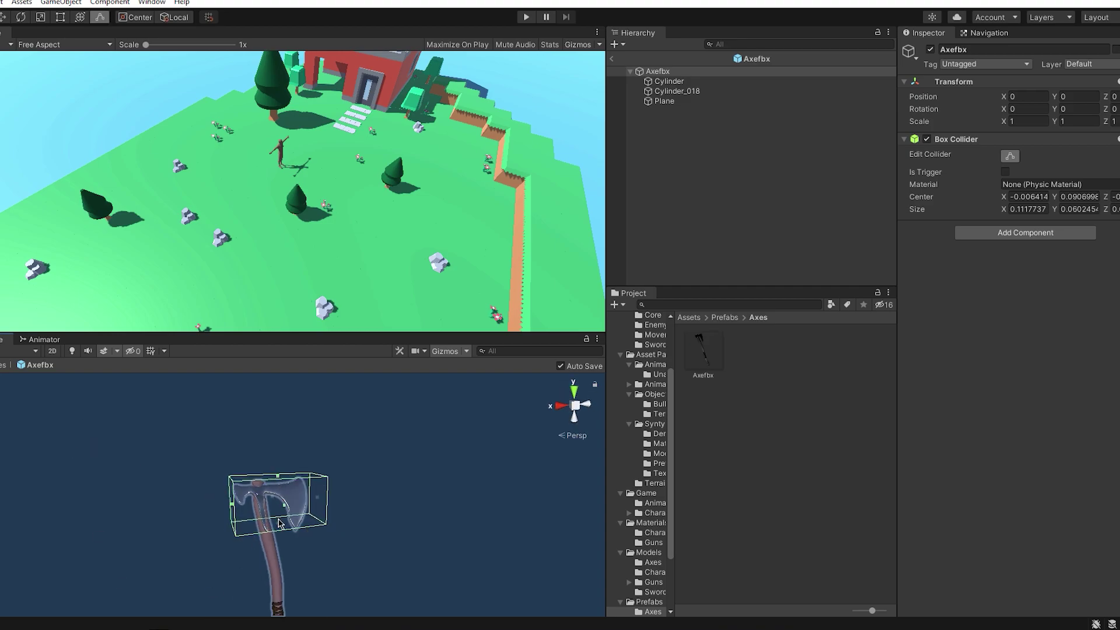
click(611, 58)
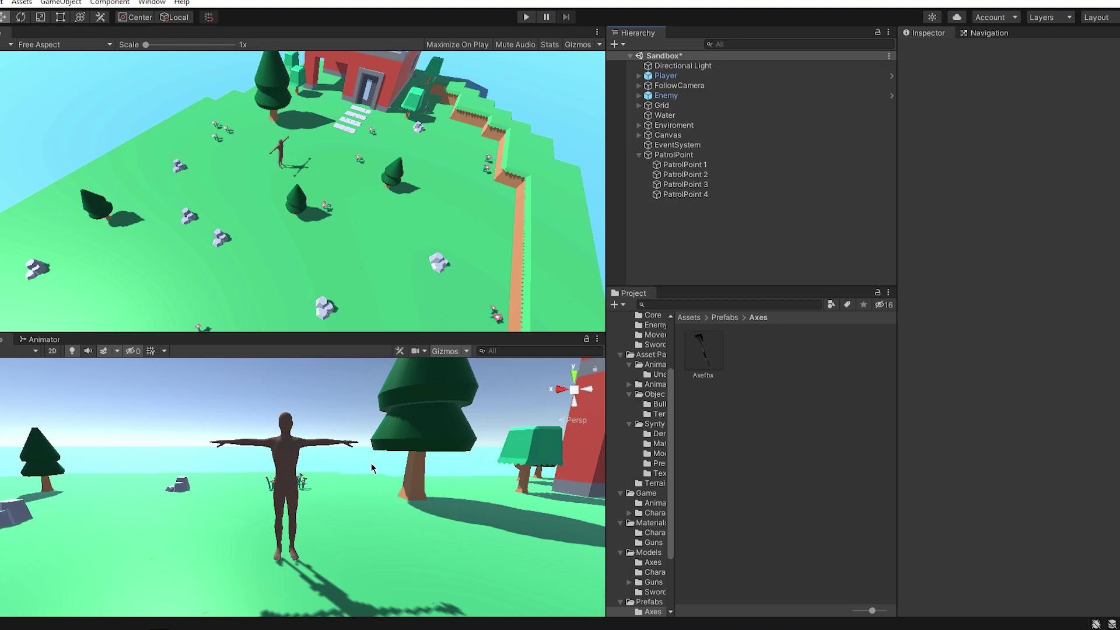
- Drop an Axefbx prefab into the Sandbox scene, frame it, and lift it slightly off the ground
scroll(371, 469, up, 2)
click(639, 155)
drag(704, 351, 677, 198)
double_click(666, 165)
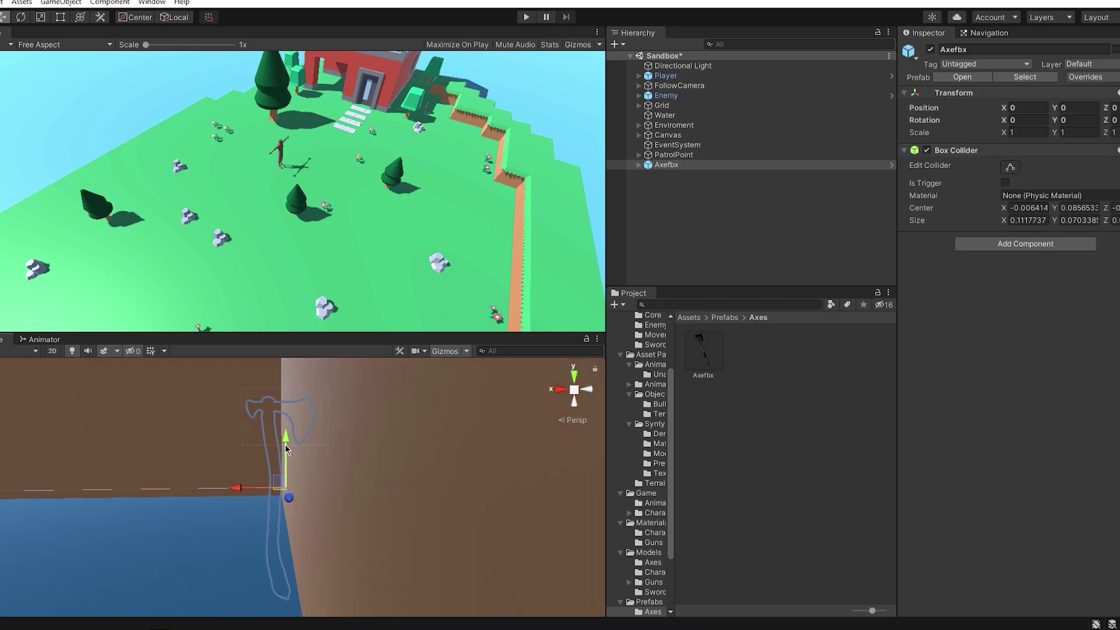
drag(284, 442, 285, 234)
middle_drag(280, 385, 525, 583)
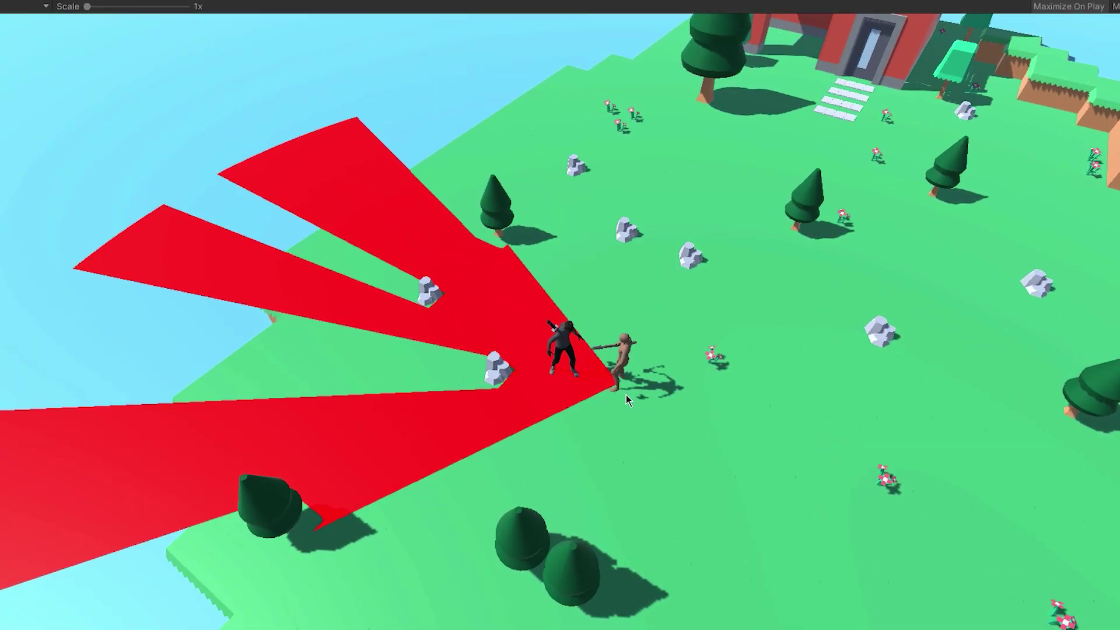
- Run the hero up the island toward the axe-wielding enemy
click(583, 283)
click(576, 244)
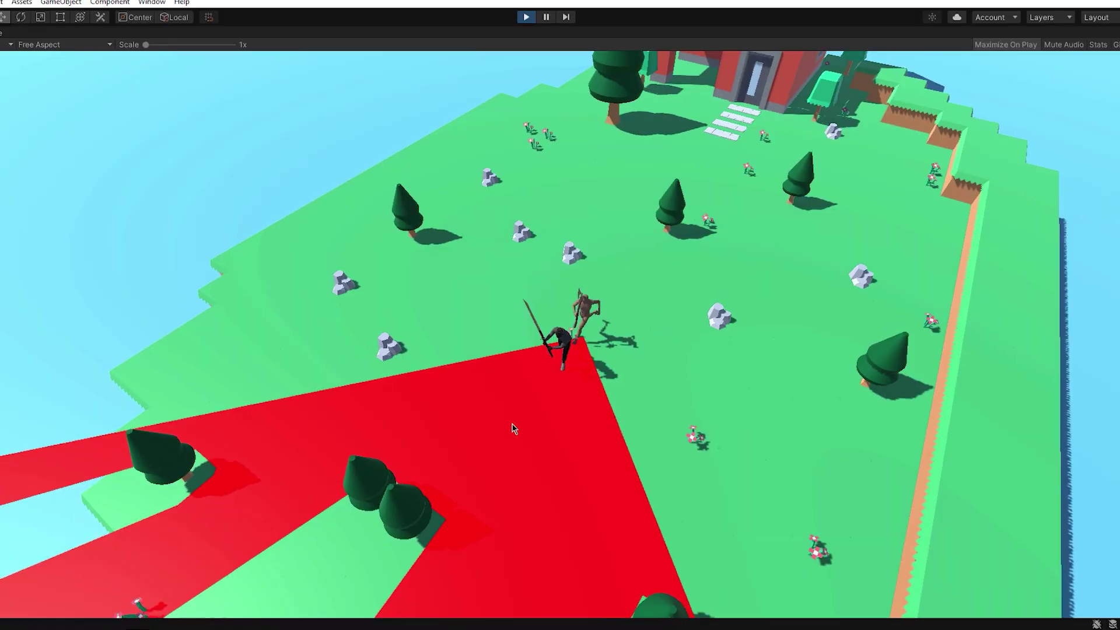
- Fight the axe enemy by running the player around with WASD and clicks until it dies
key(d)
key(w)
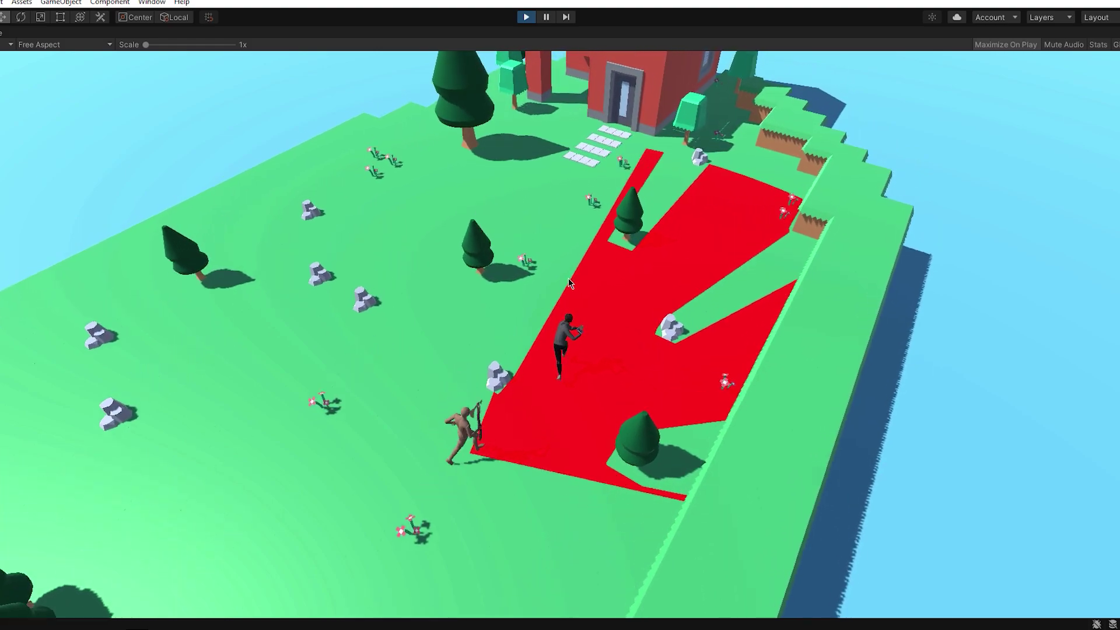
key(a)
key(a)
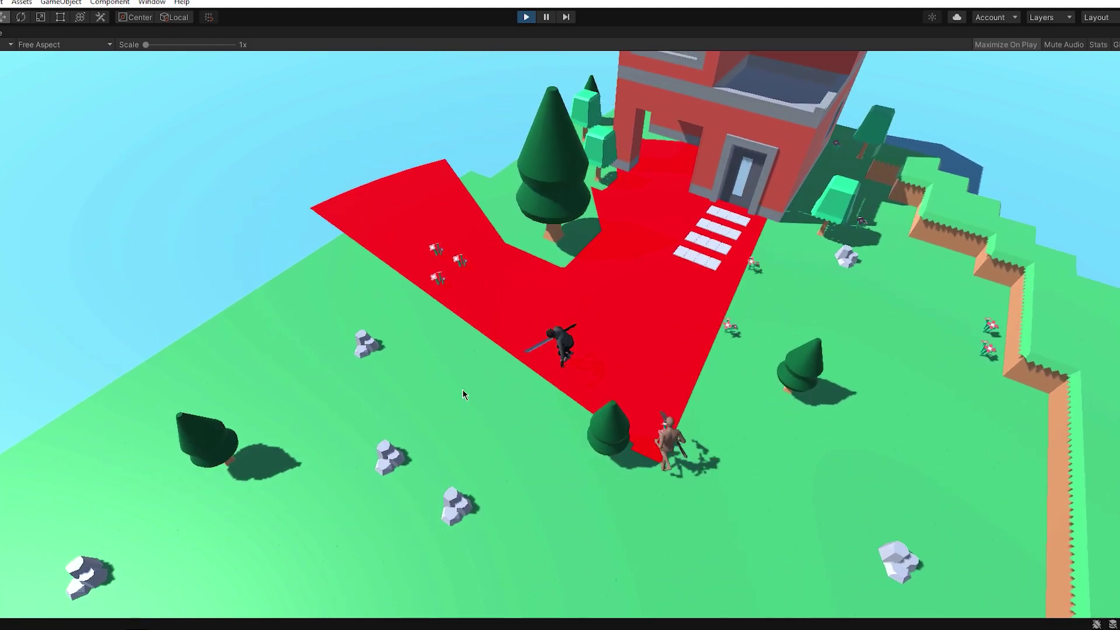
key(s)
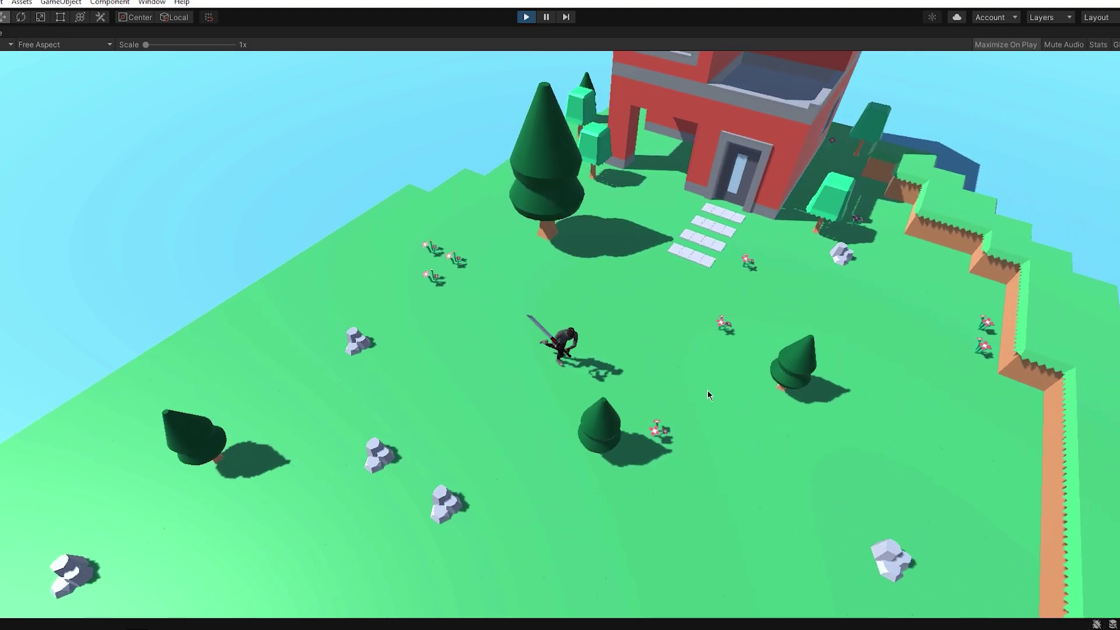
click(415, 418)
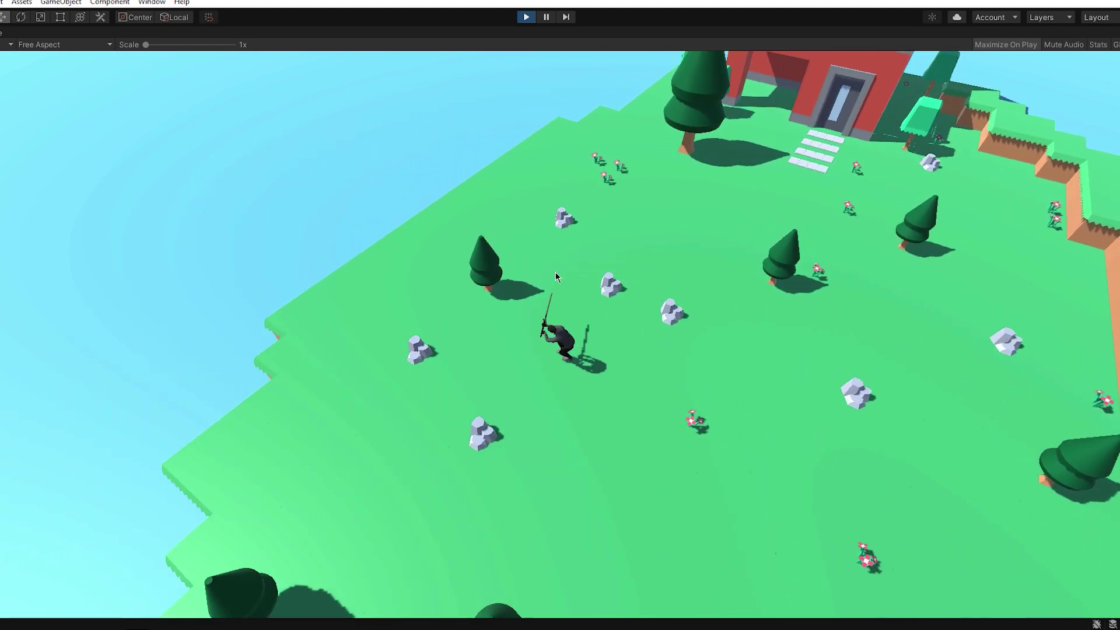
mouse_move(654, 253)
mouse_down()
mouse_move(706, 319)
mouse_move(707, 390)
mouse_move(692, 424)
mouse_move(532, 489)
mouse_up()
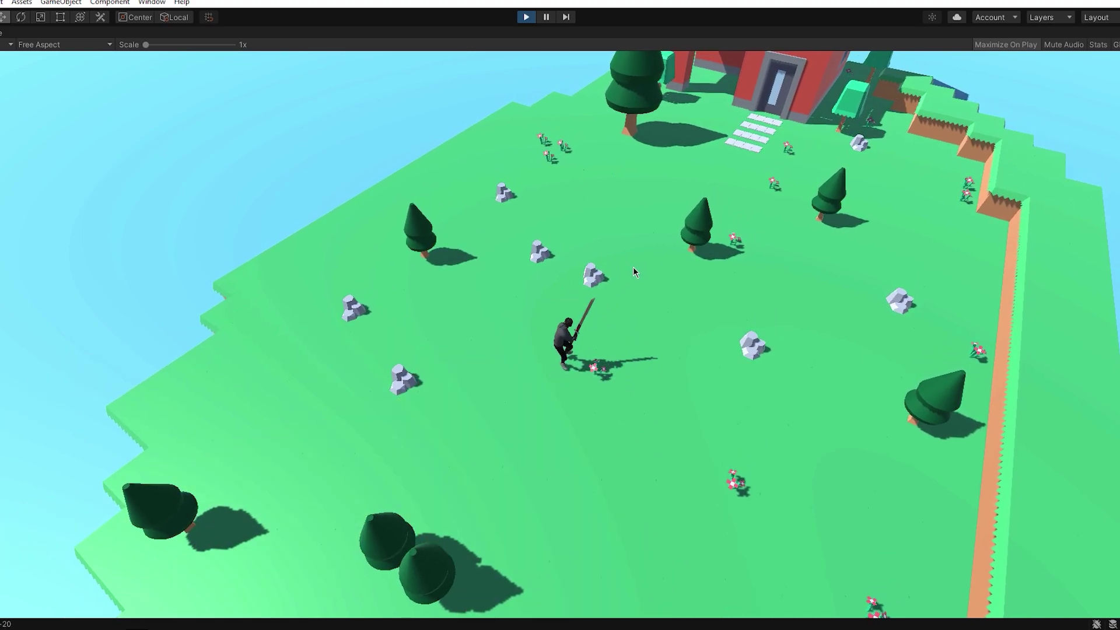
- Send the player running up and right, then straight up across the empty island
click(649, 251)
click(581, 244)
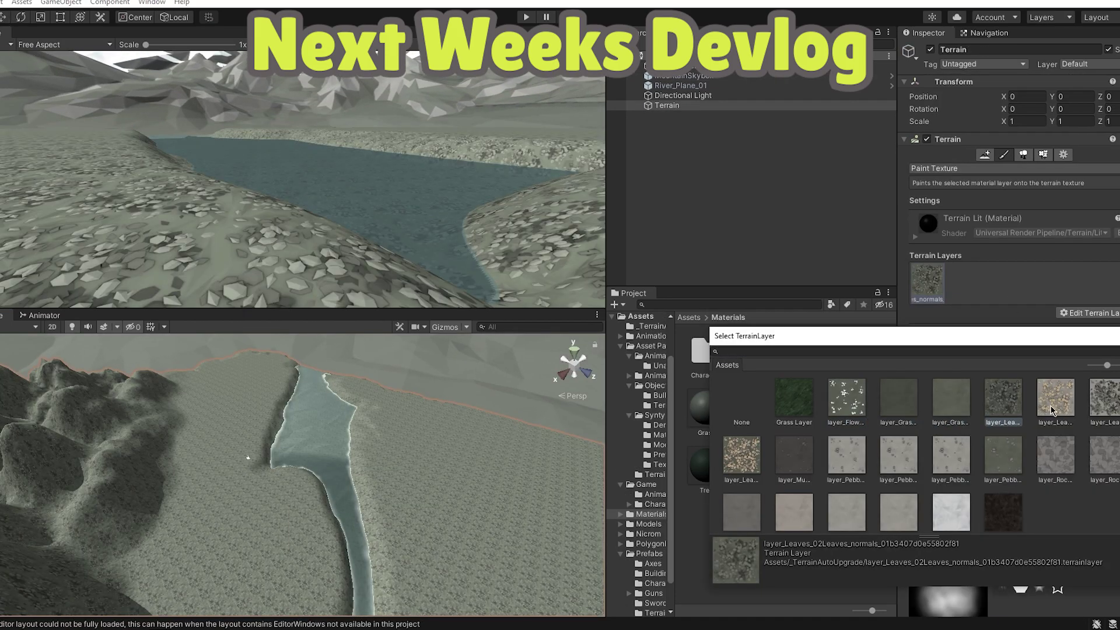
- Add sand and Rockwall terrain layers, paint mud along the riverbank, and replace a layer with pebbles
click(795, 500)
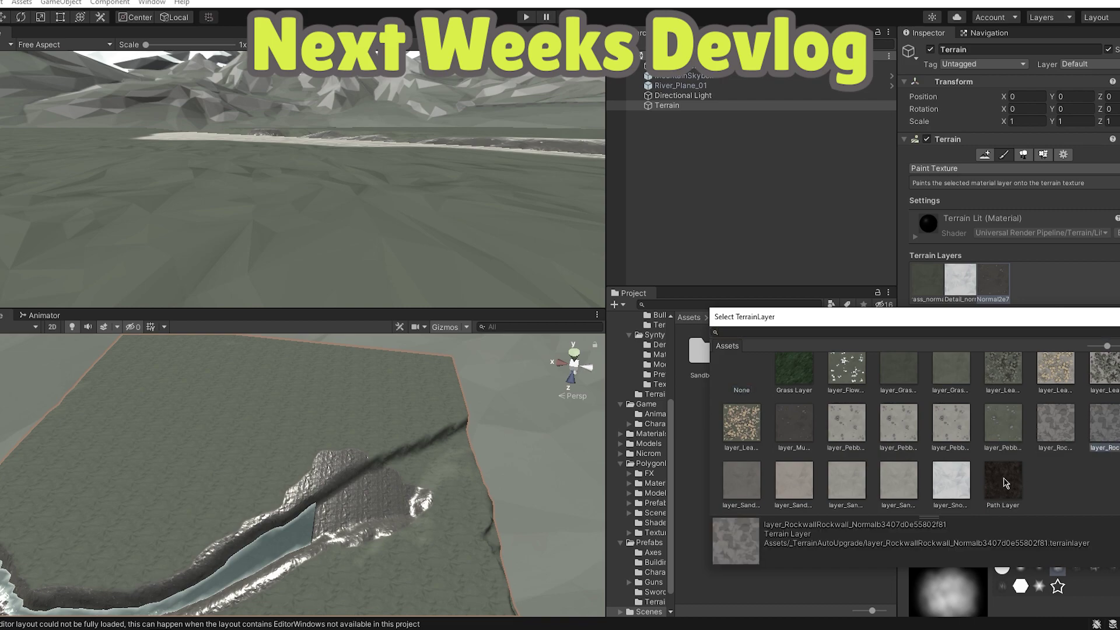
double_click(1057, 426)
drag(444, 488, 445, 439)
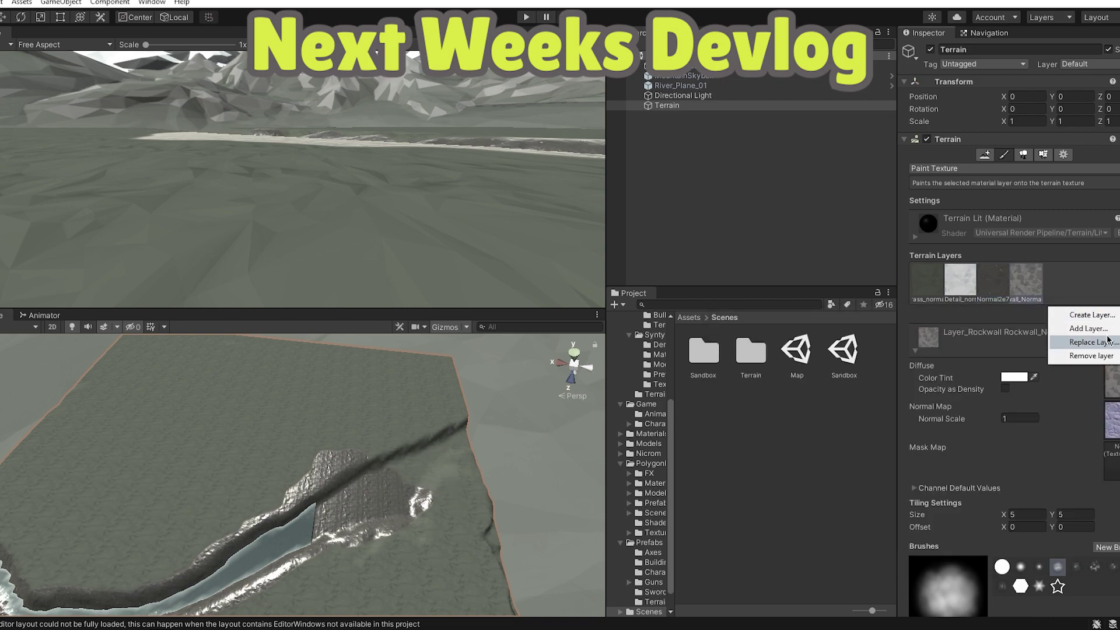
click(1091, 342)
click(856, 442)
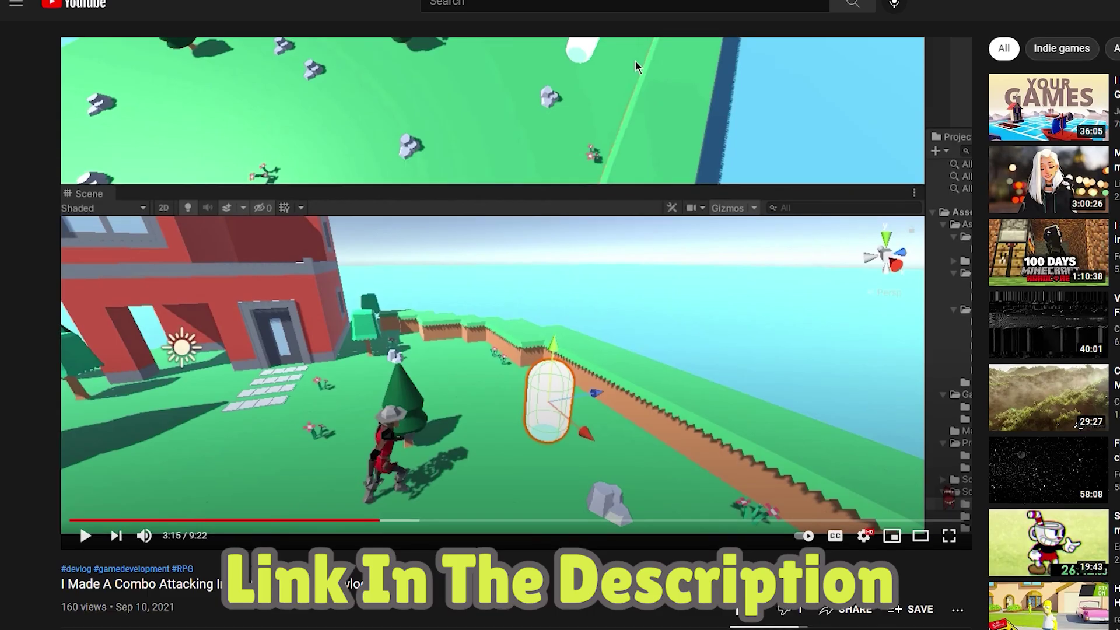
- Expand the video description to view the asset links
scroll(521, 549, down, 2)
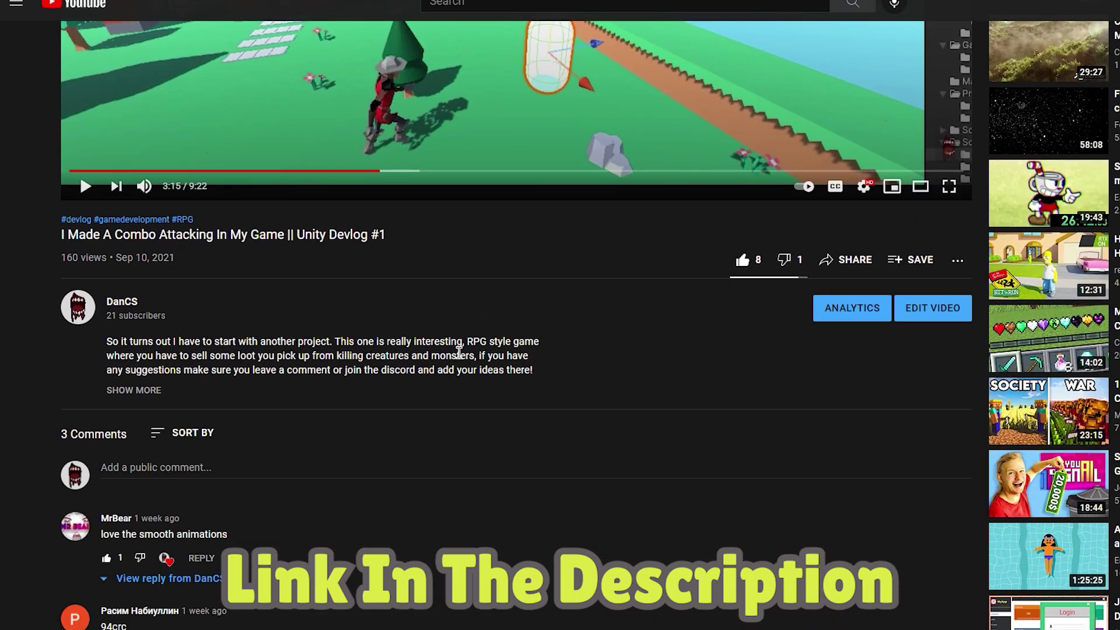
click(134, 390)
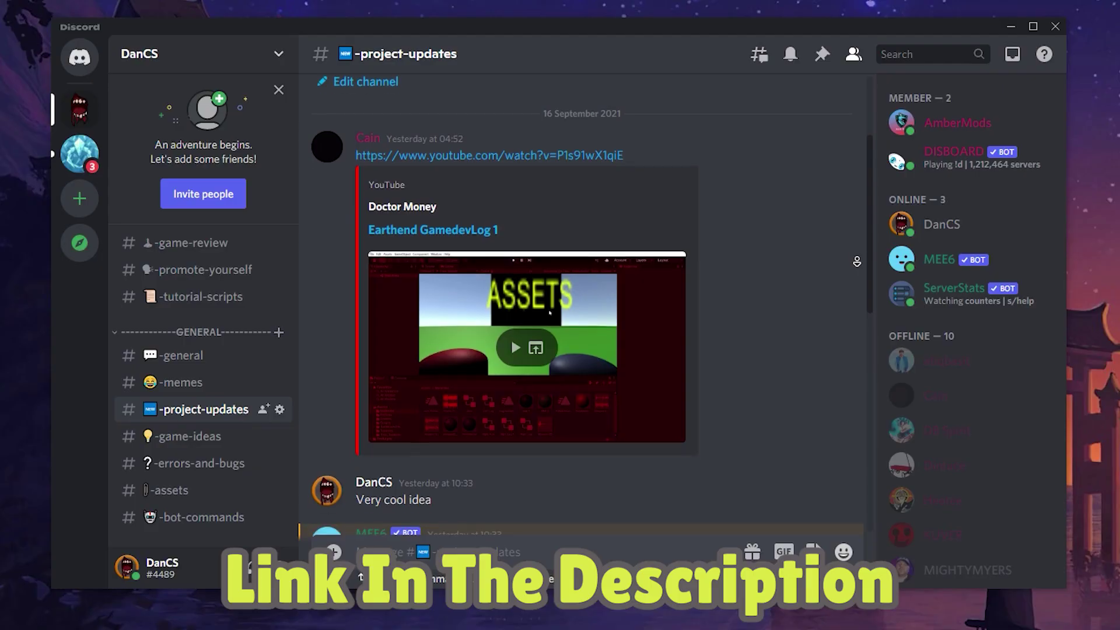
scroll(581, 303, down, 6)
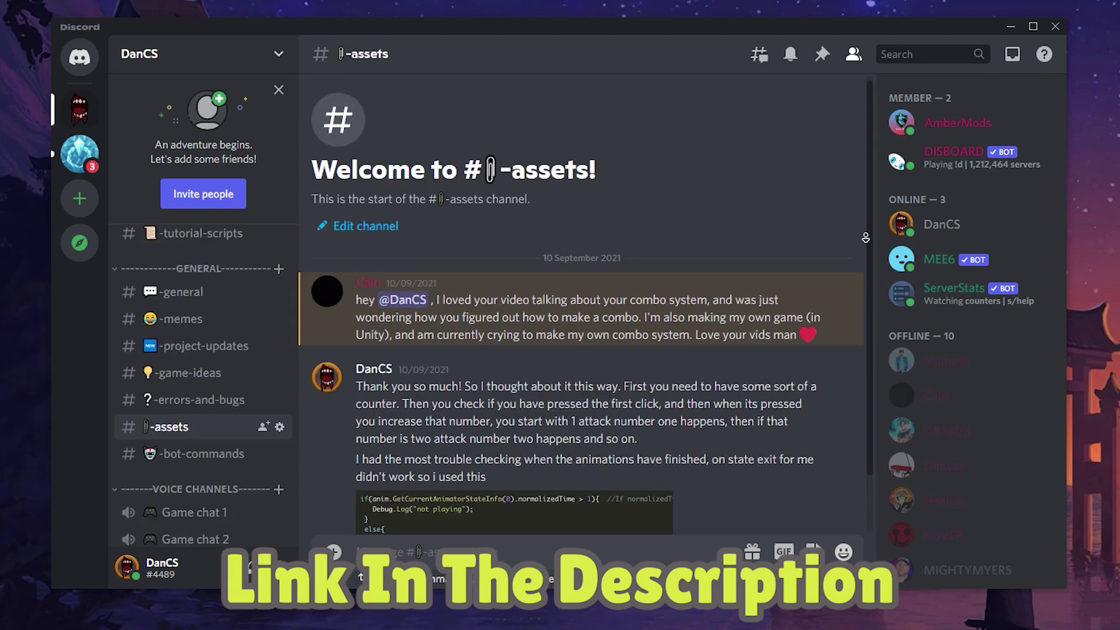
scroll(866, 238, down, 2)
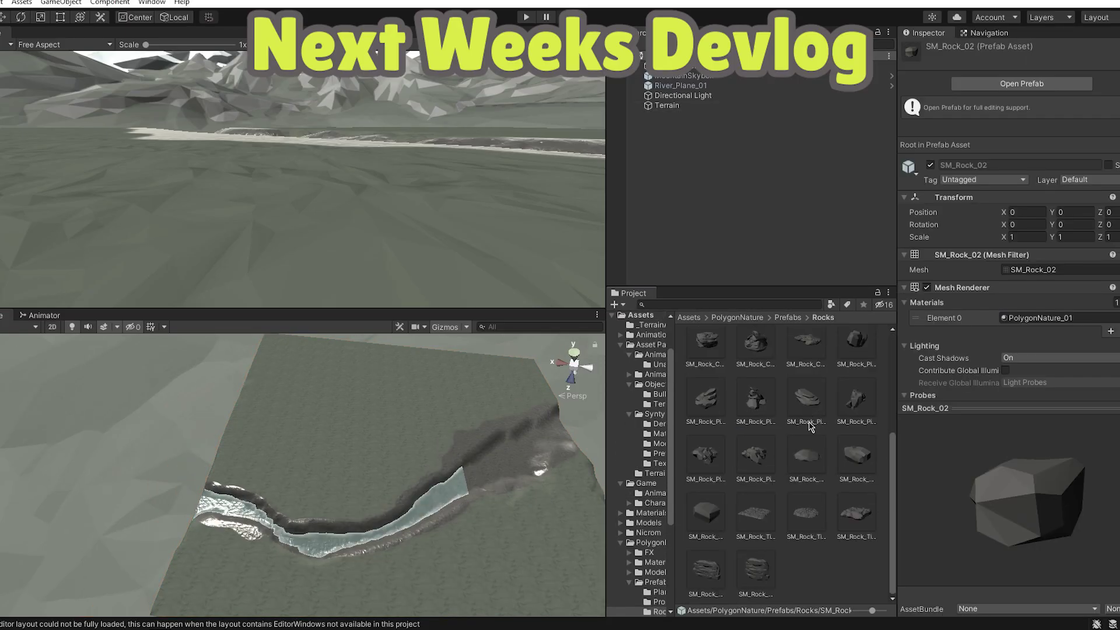
- Place SM_Rock_Cluster_Large_04, a duplicate of it, and SM_Rock_Cluster_Large_05 together on the terrain
click(756, 577)
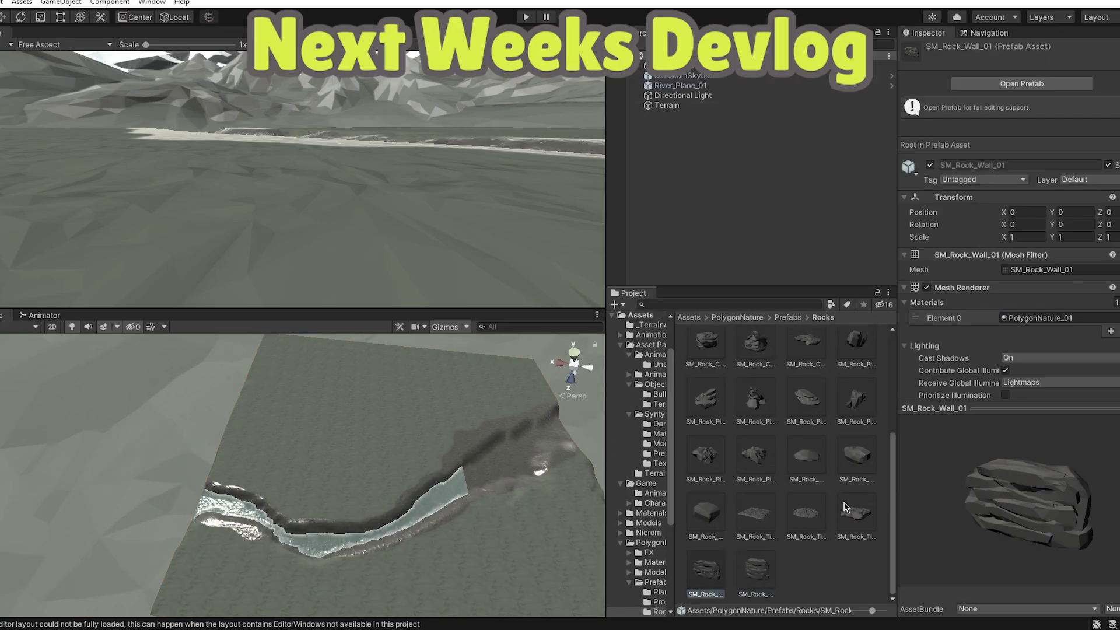
drag(706, 577, 315, 445)
scroll(295, 428, up, 3)
key(ctrl+d)
middle_drag(378, 459, 379, 422)
drag(756, 414, 392, 403)
middle_drag(396, 396, 302, 423)
drag(300, 374, 301, 403)
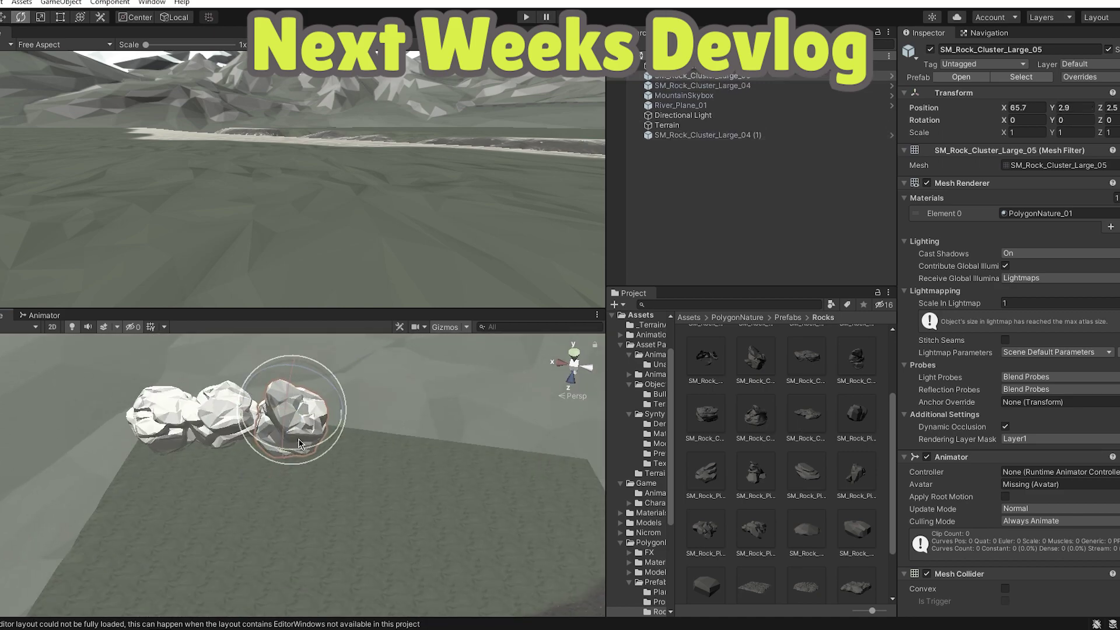